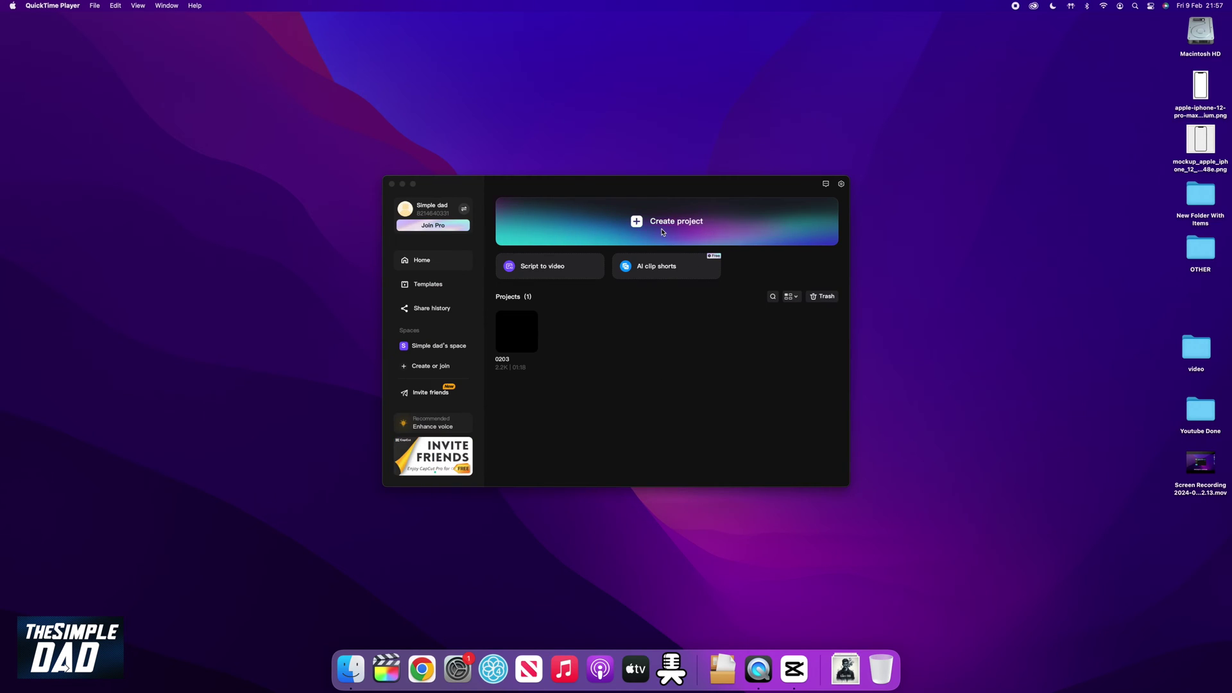
Step: Create a new project and import all four highway traffic videos onto the timeline
left_click(640, 241)
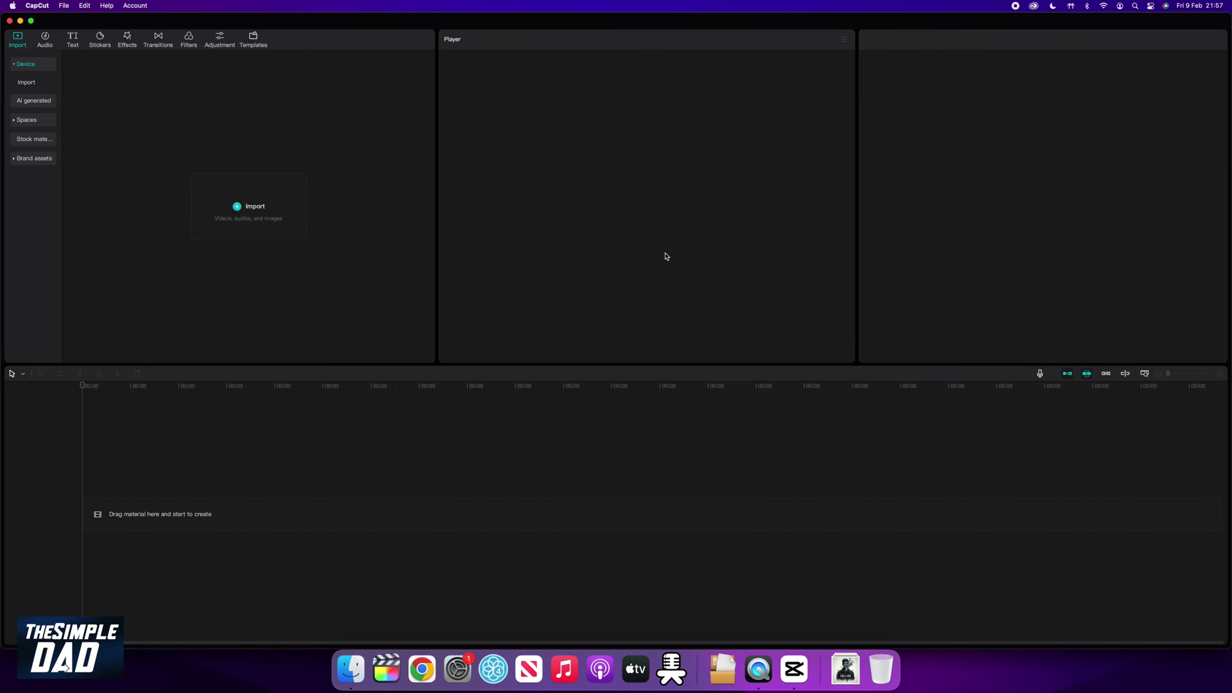
left_click(257, 214)
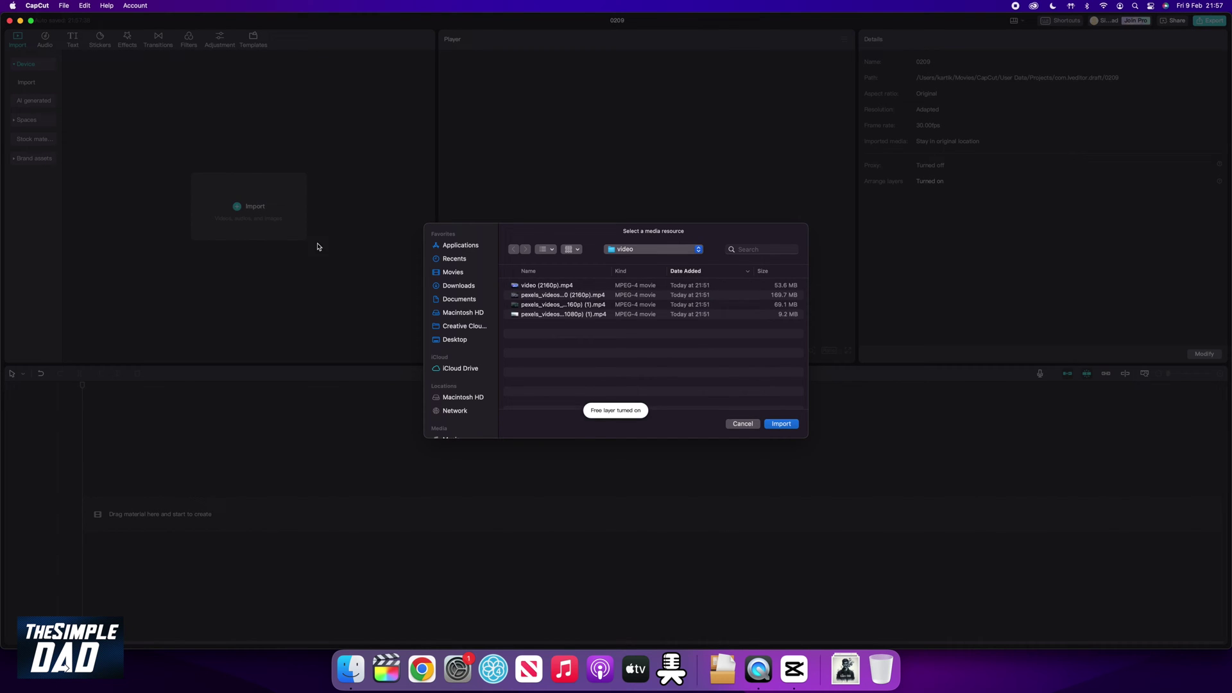
left_click_drag(537, 327, 508, 290)
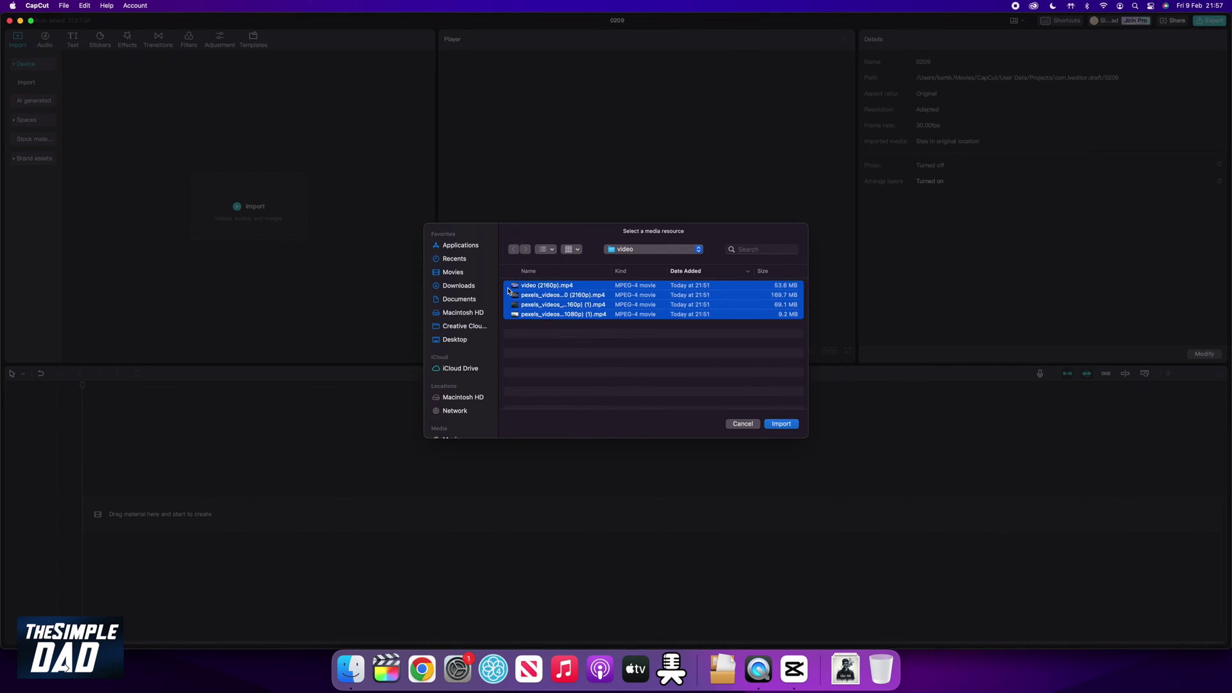
left_click(778, 424)
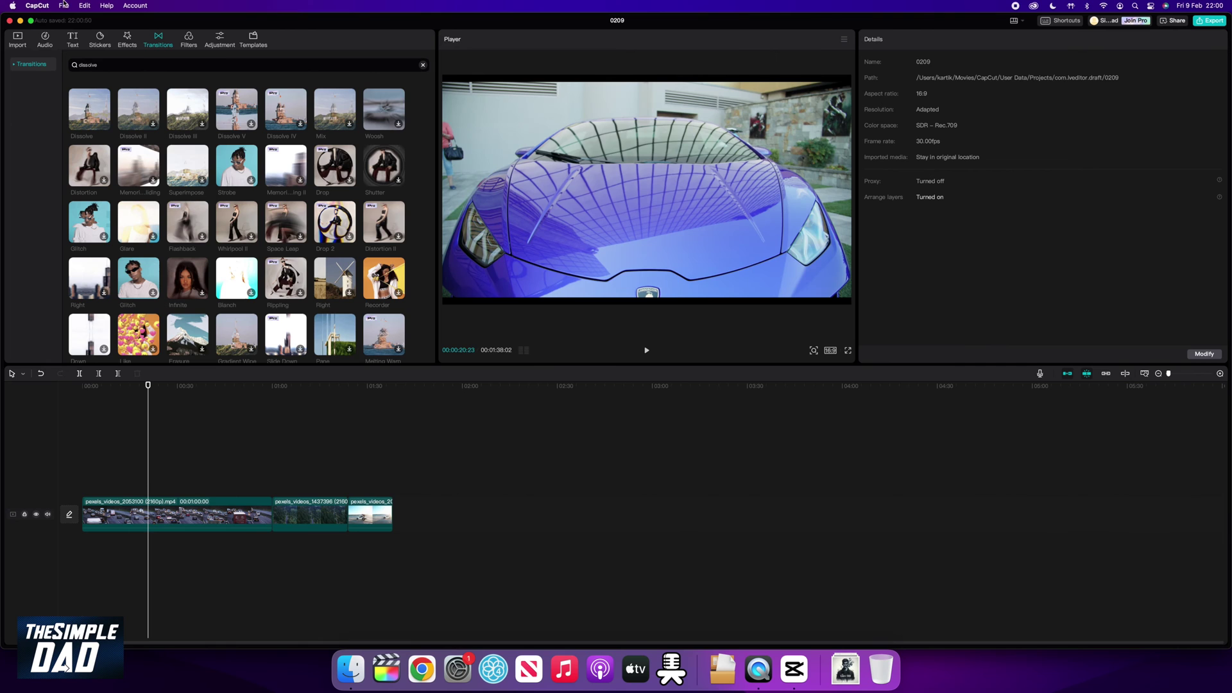
left_click(423, 65)
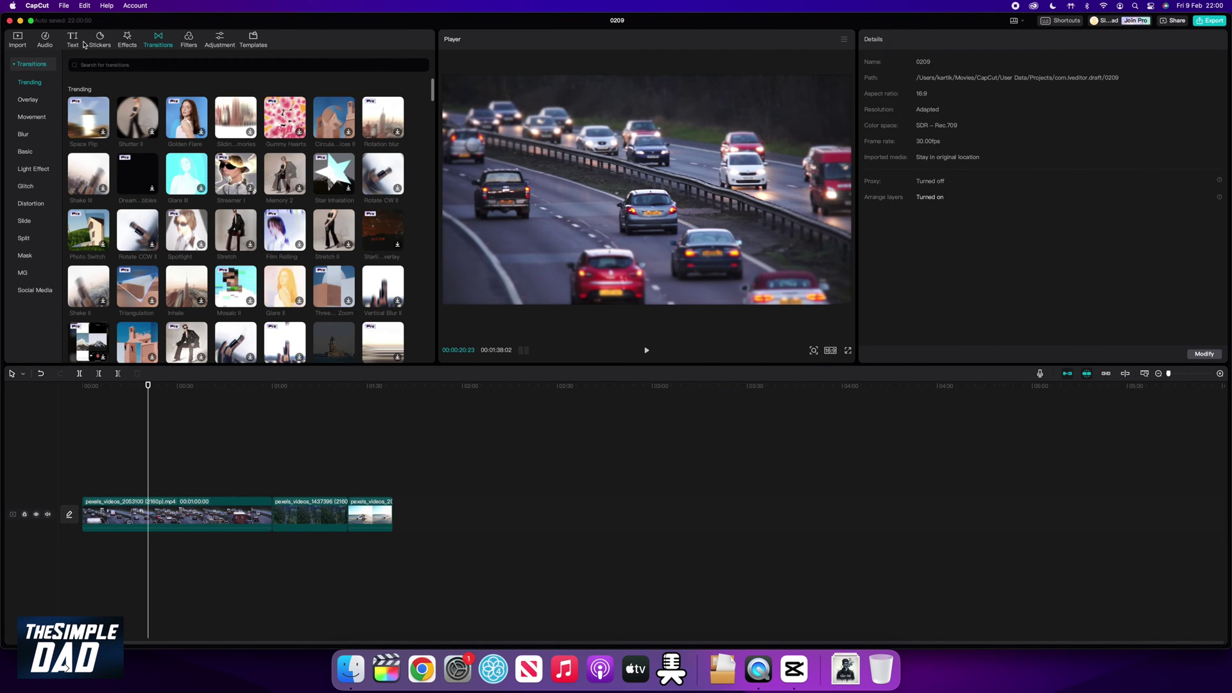
Step: Place the first 'black background' stock clip on a track above the highway video
left_click(18, 39)
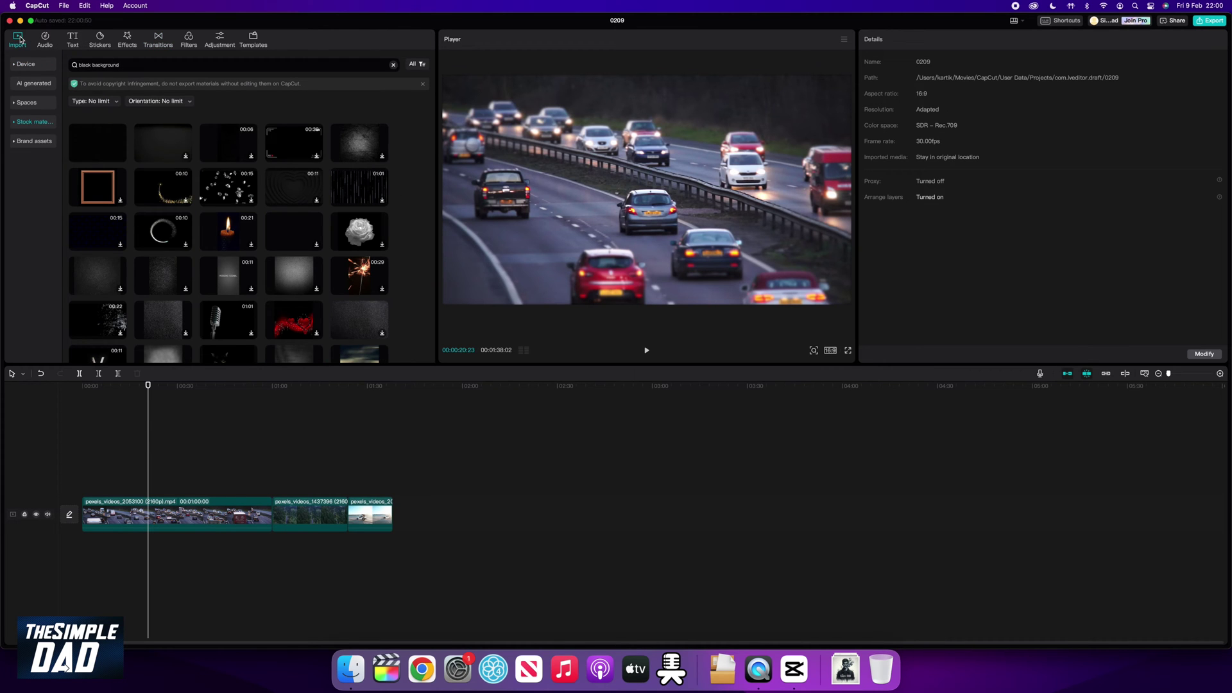
left_click(122, 160)
mouse_move(119, 156)
left_mouse_down()
mouse_move(86, 473)
mouse_move(271, 485)
left_mouse_up()
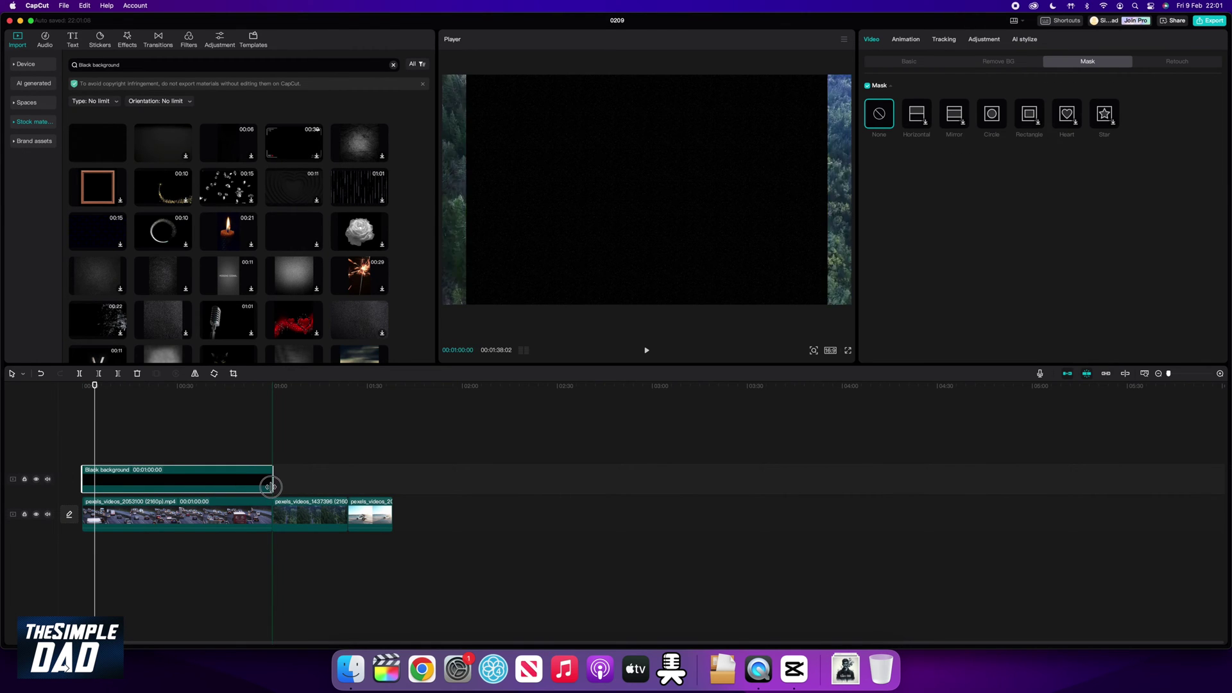
Step: Scale the black overlay clip to 115% so it fills the frame
left_click(120, 453)
left_click(123, 473)
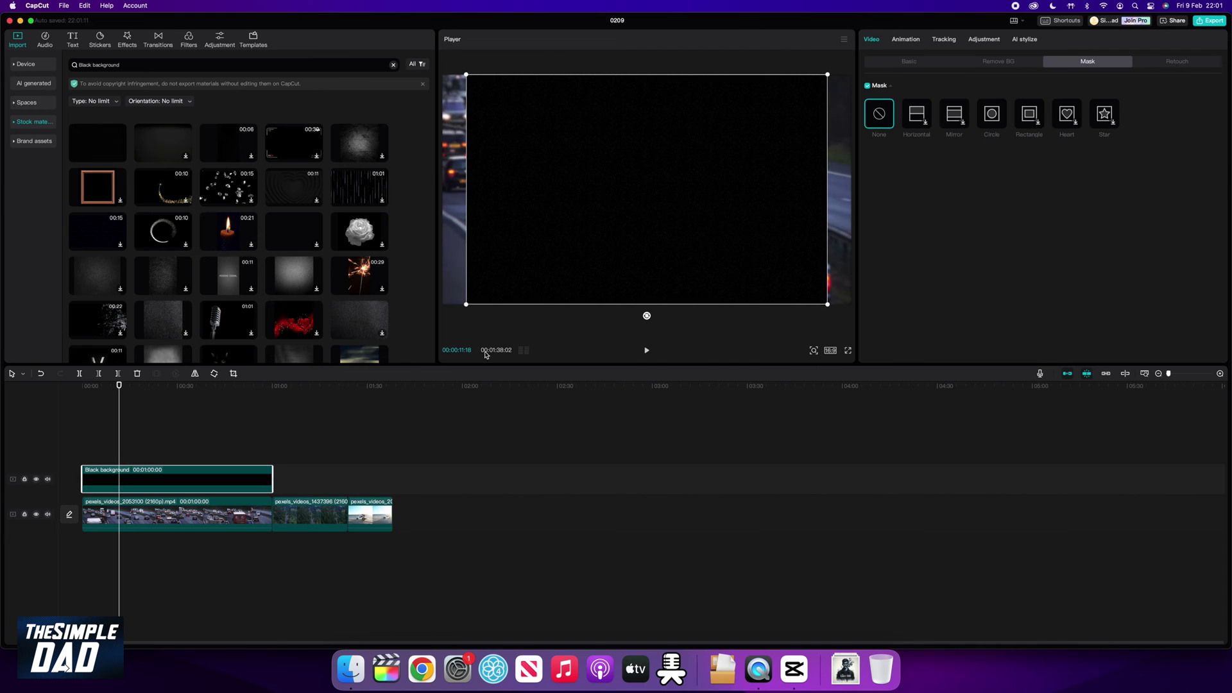
left_click(899, 60)
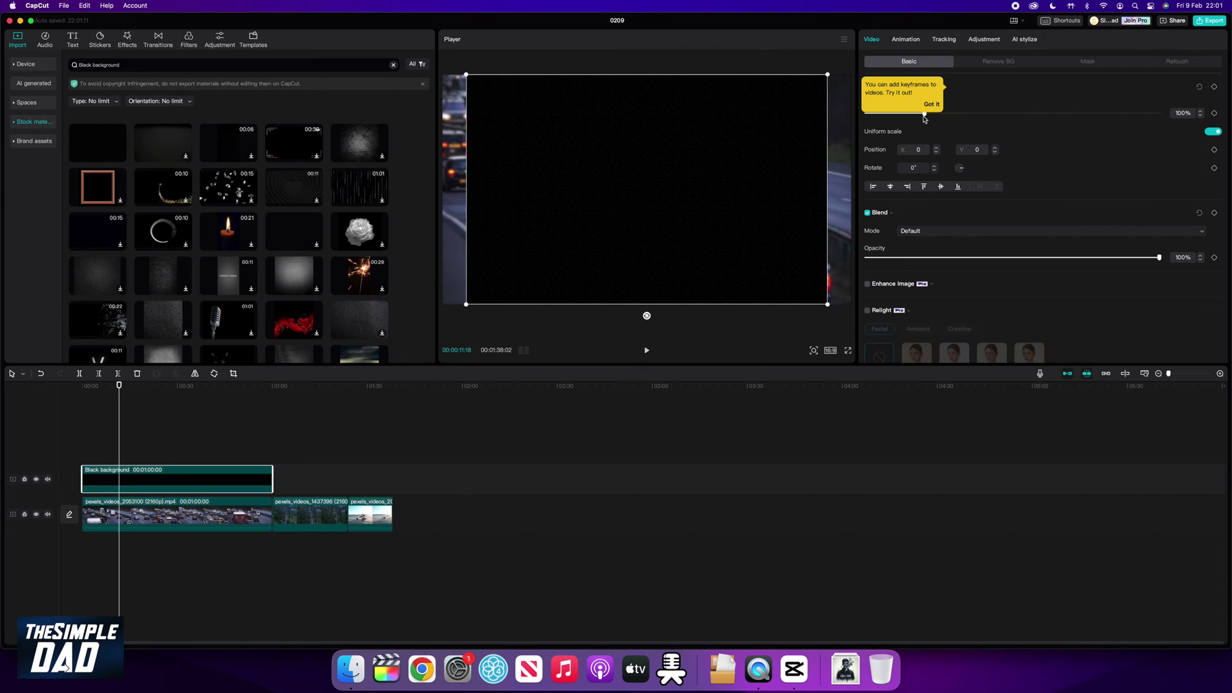
left_click_drag(924, 117, 933, 116)
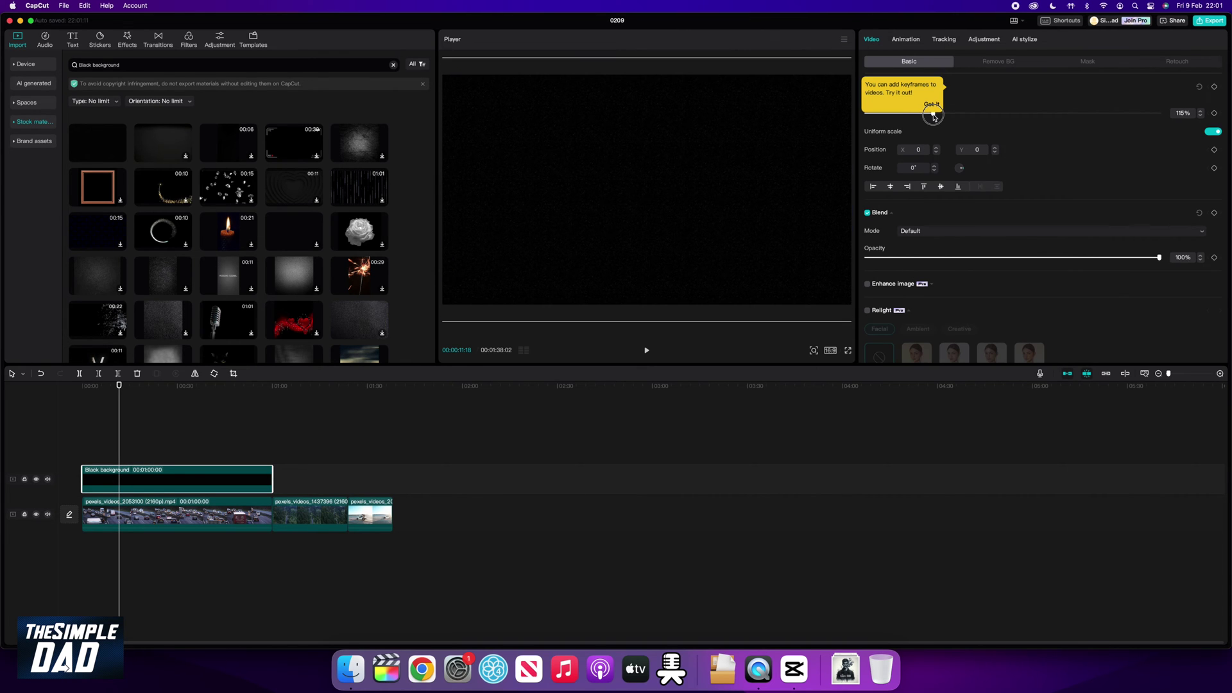
left_click(126, 458)
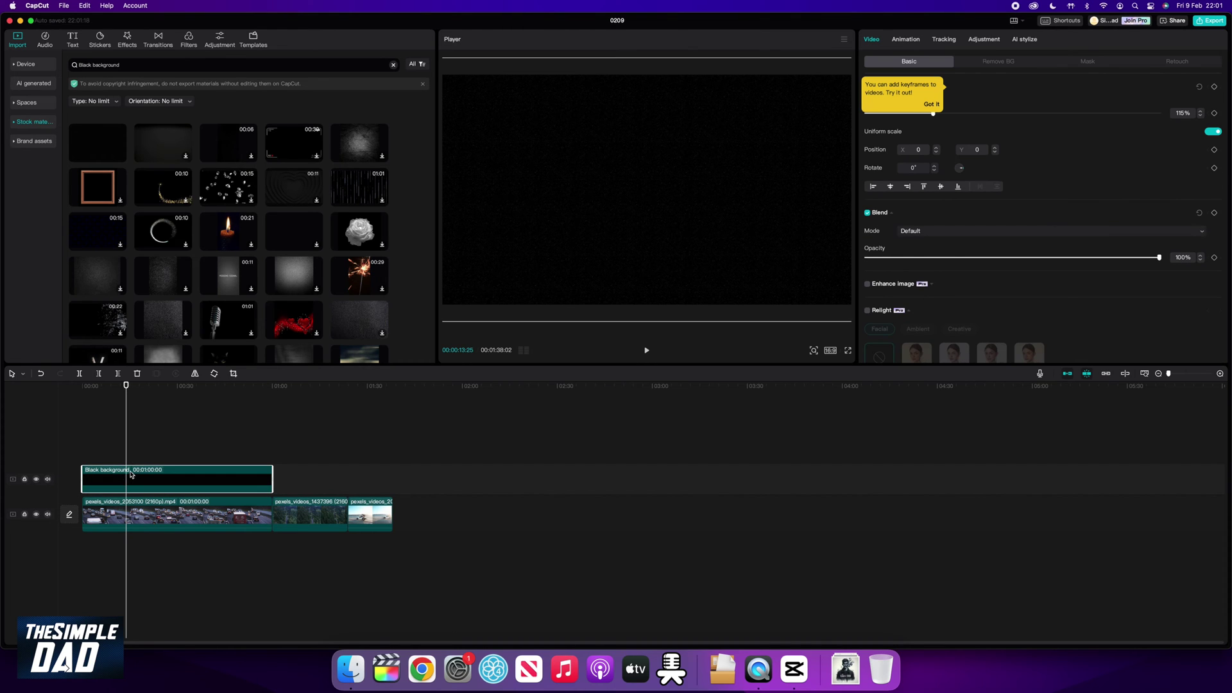
Step: Give the black background clip a Circle mask and reverse it
left_click(1089, 61)
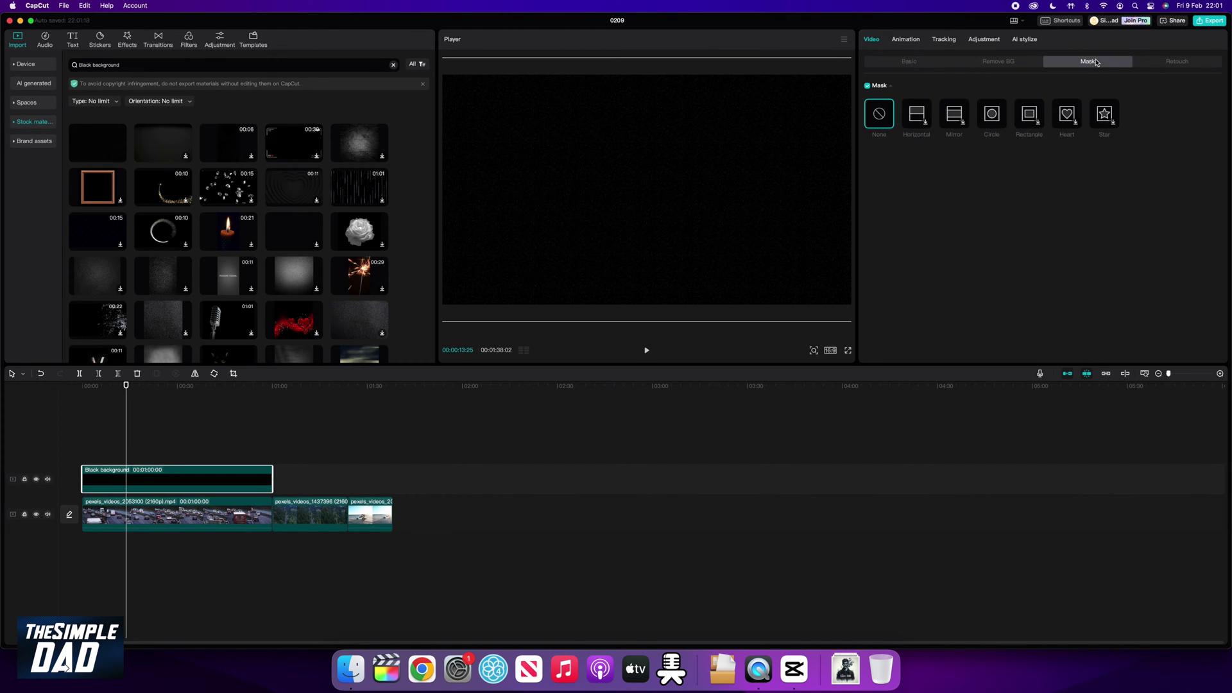
left_click(992, 115)
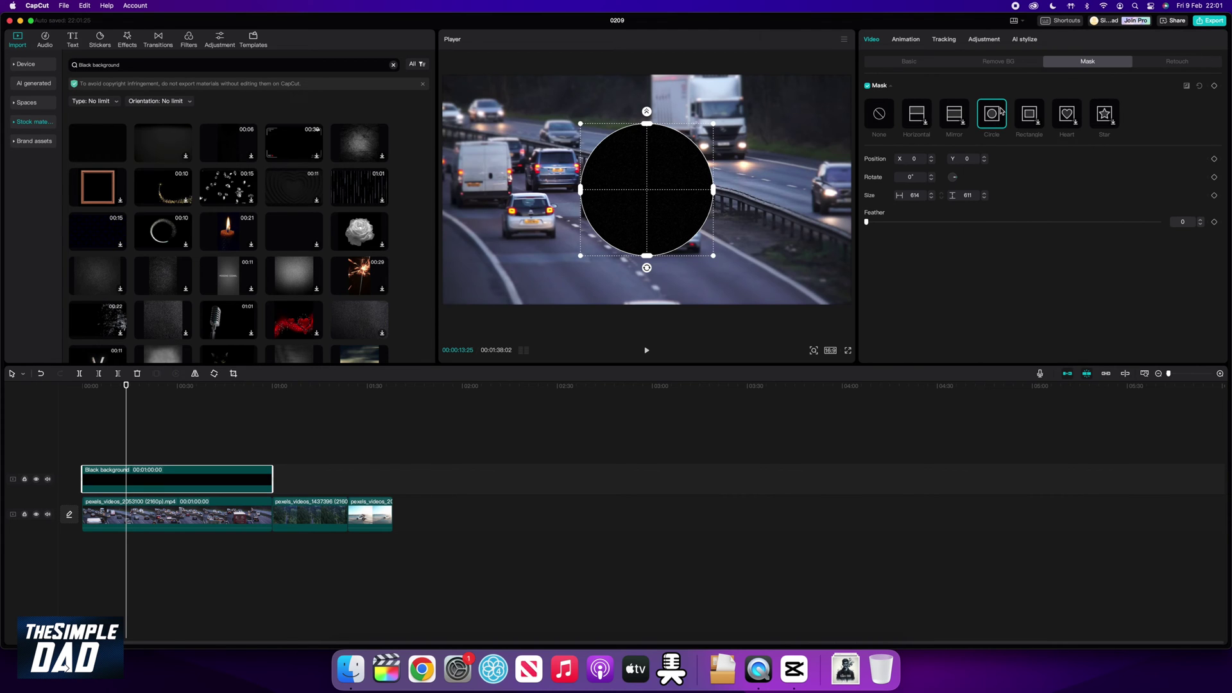
left_click(1187, 86)
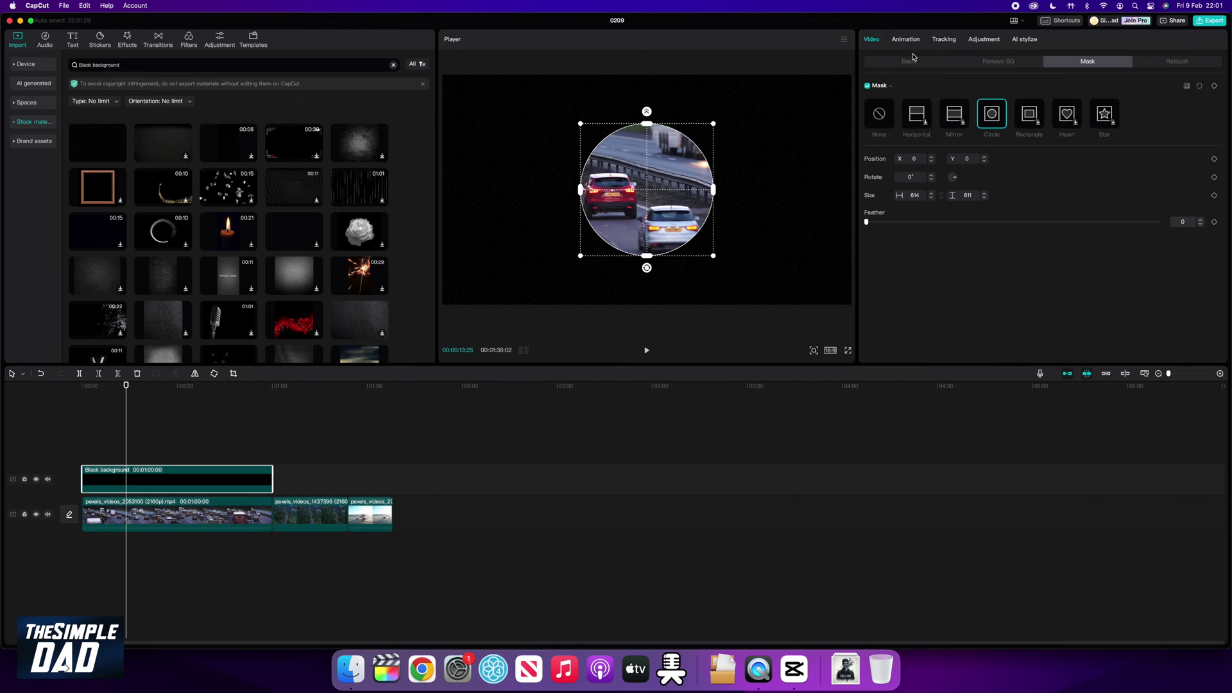
Step: Make the black overlay semi-transparent and set the circle mask feather to 8
left_click(907, 61)
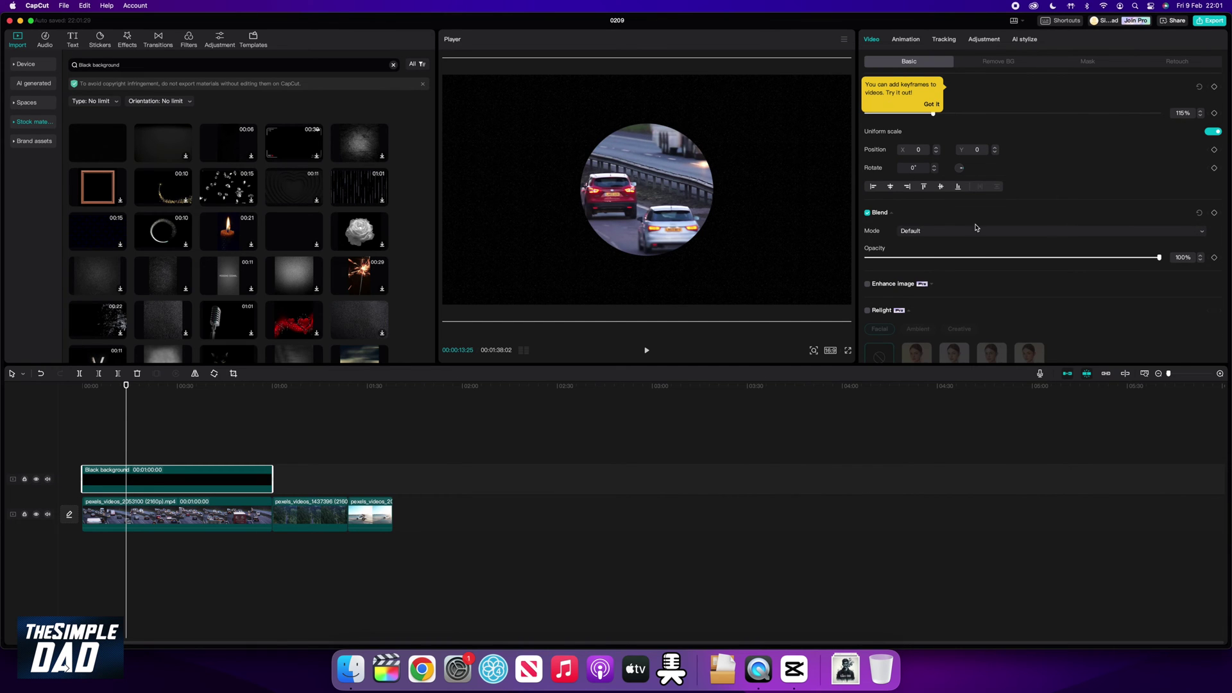
mouse_move(1131, 258)
left_mouse_down()
mouse_move(968, 258)
mouse_move(982, 262)
left_mouse_up()
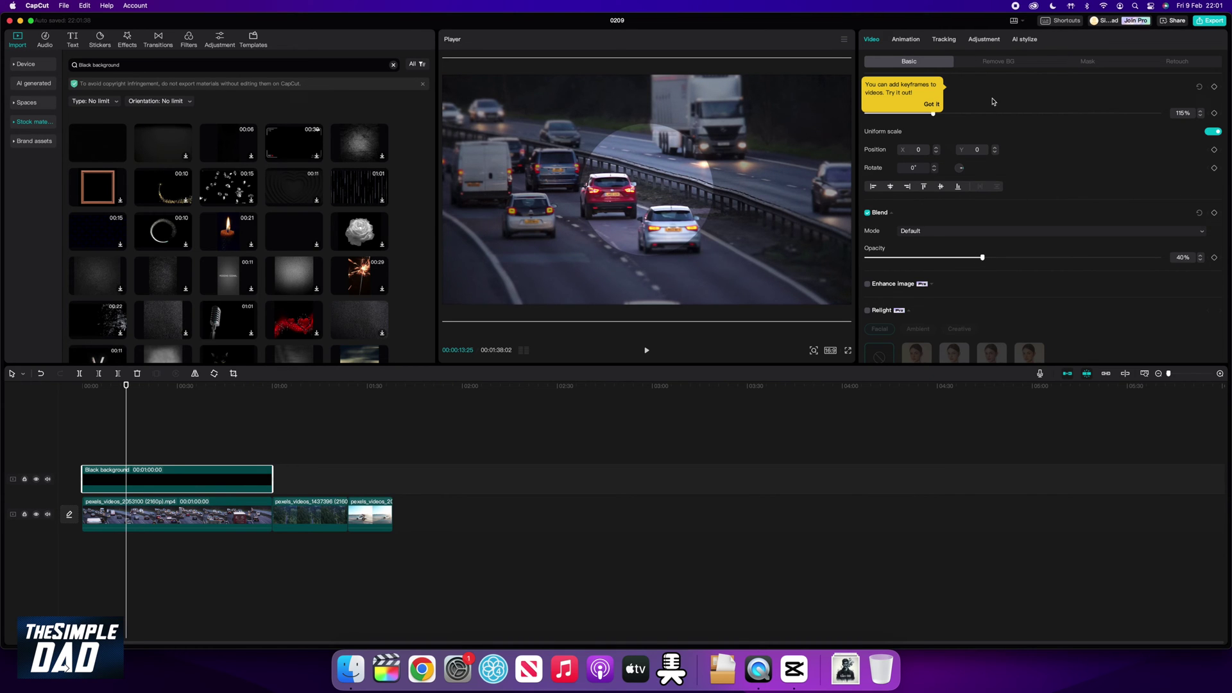
left_click(1074, 64)
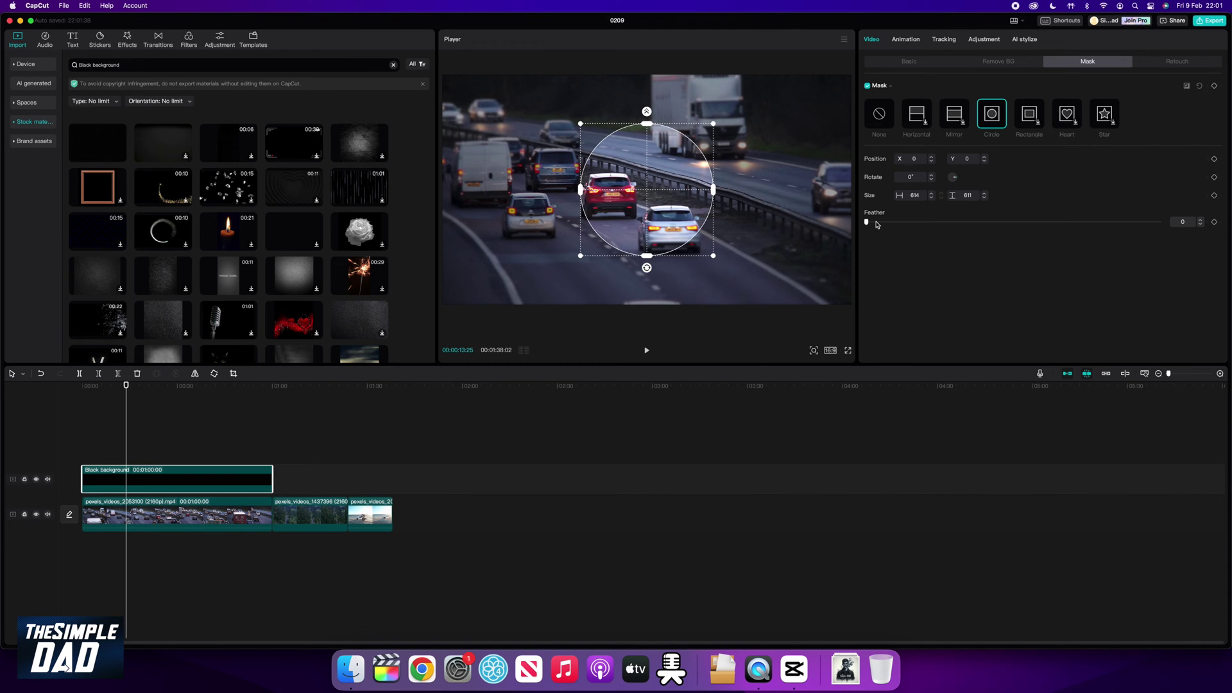
left_click_drag(876, 225, 890, 222)
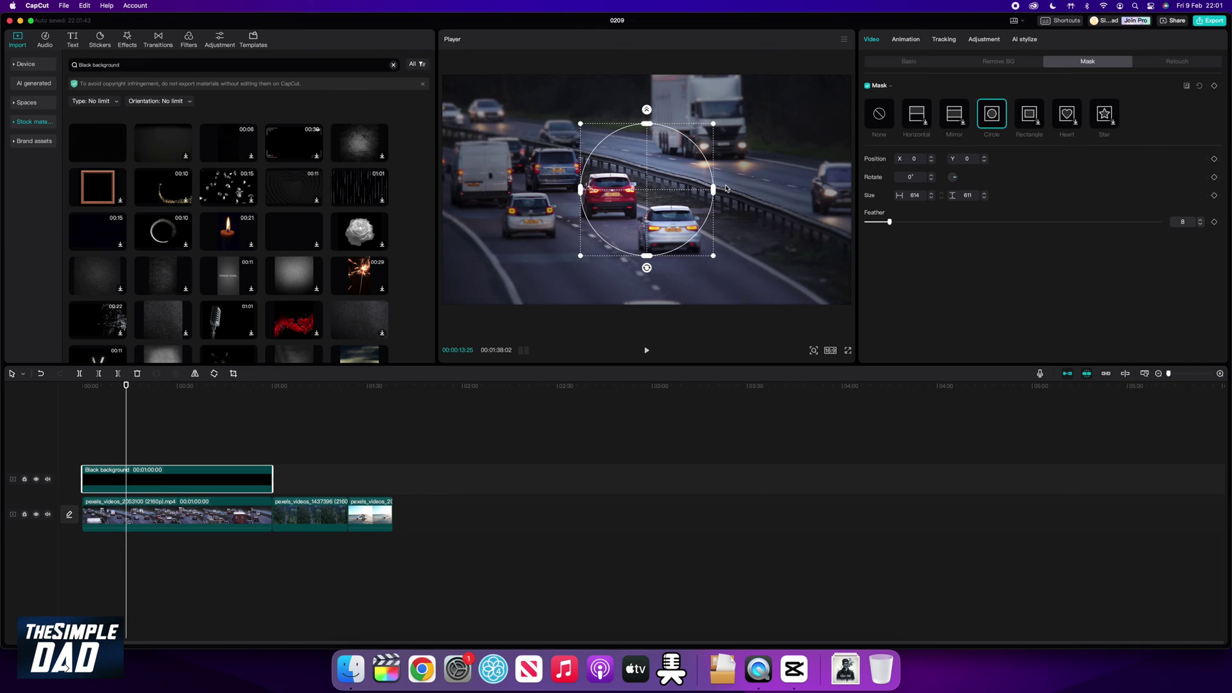
Step: Shrink the spotlight circle to about 415×412 and reselect the black overlay earlier in the video
mouse_move(713, 258)
left_mouse_down()
mouse_move(692, 243)
mouse_move(697, 257)
left_mouse_up()
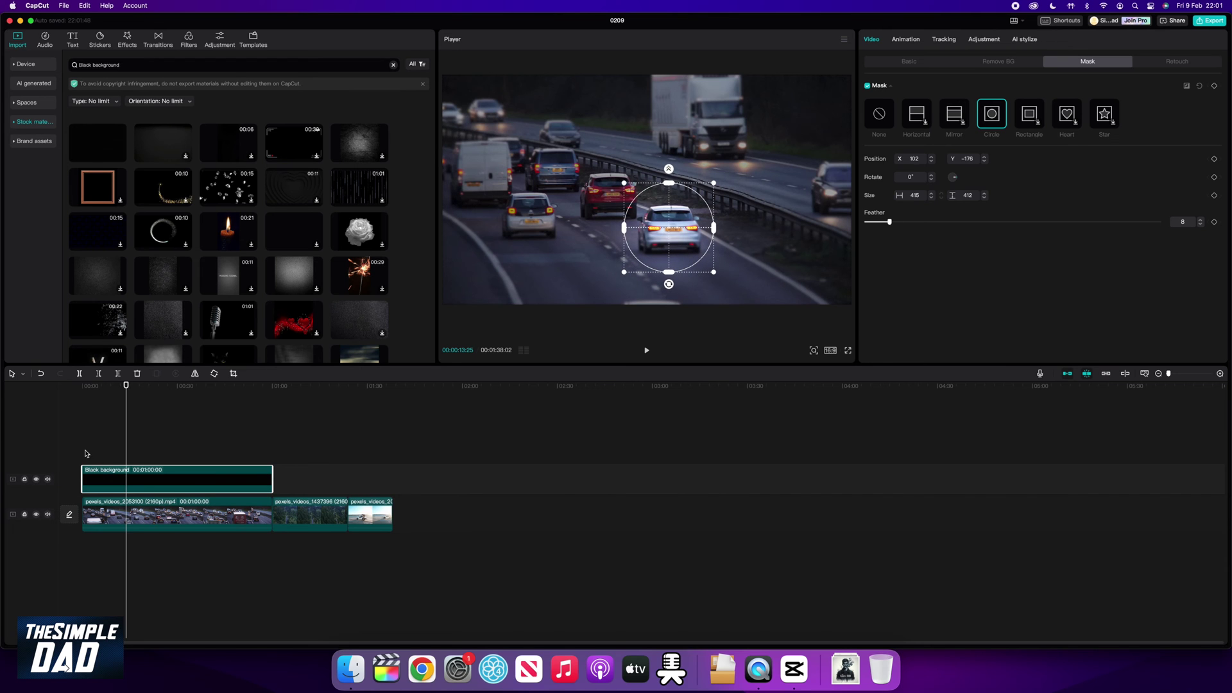
left_click_drag(126, 388, 93, 388)
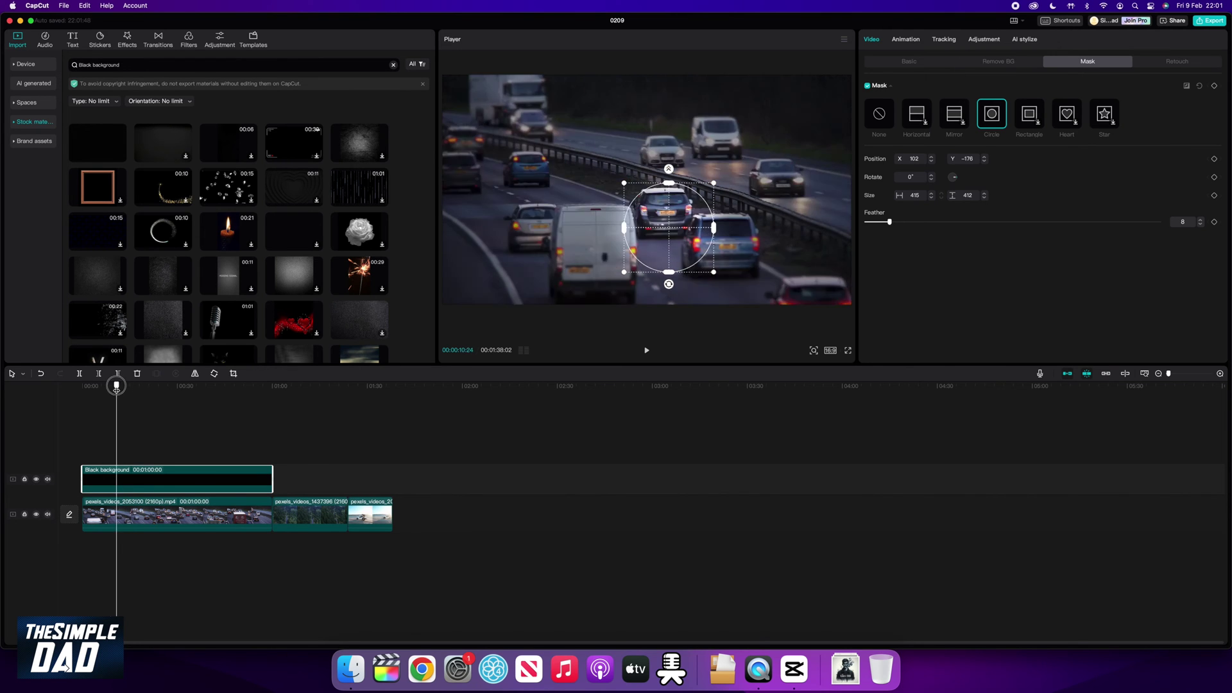
left_click(908, 61)
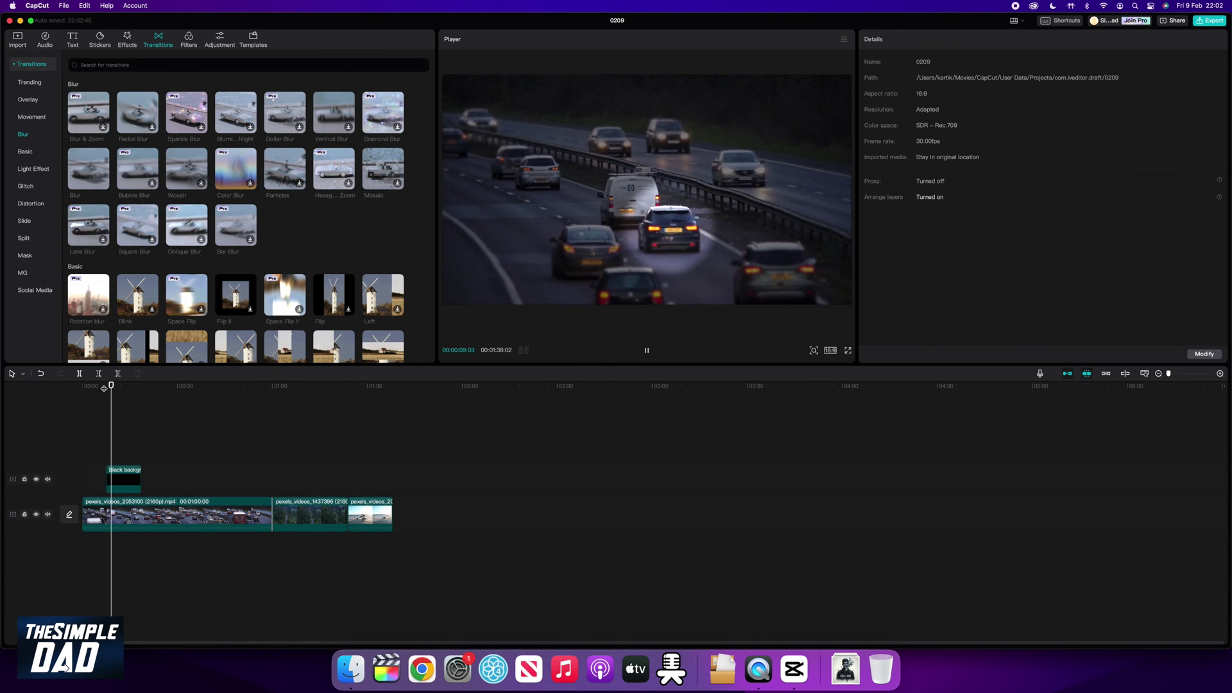
left_click(111, 485)
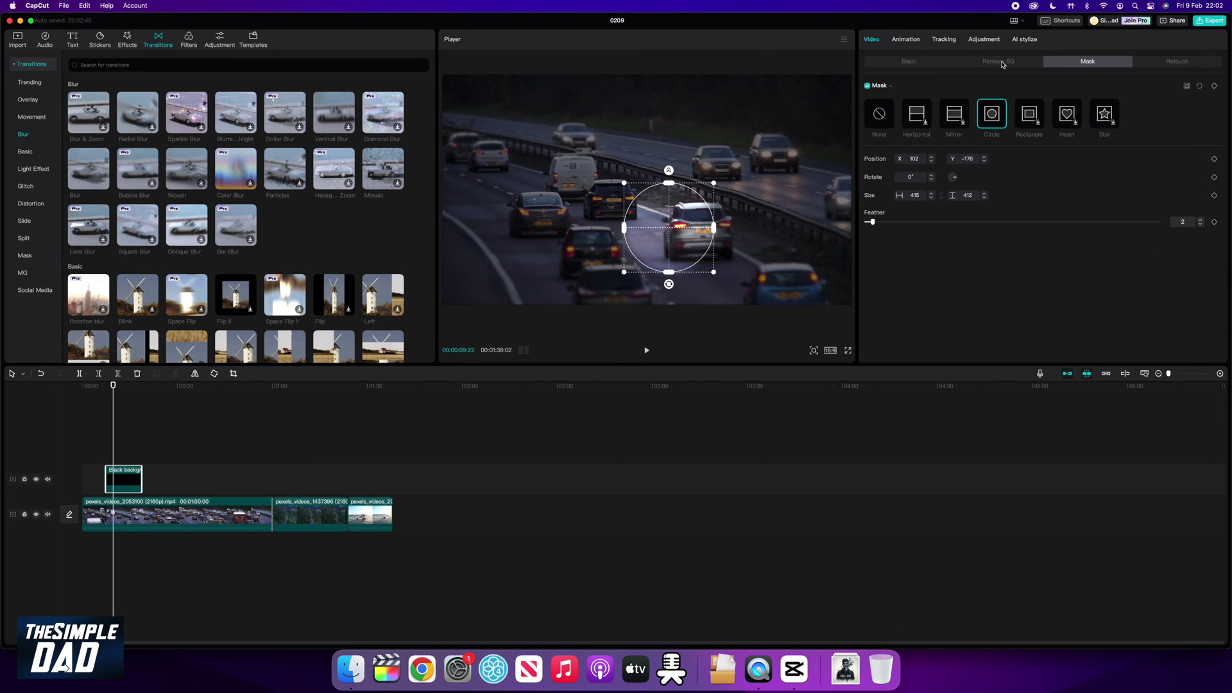
Step: Add a 0% opacity keyframe on the black overlay where the fade-in starts
left_click(915, 62)
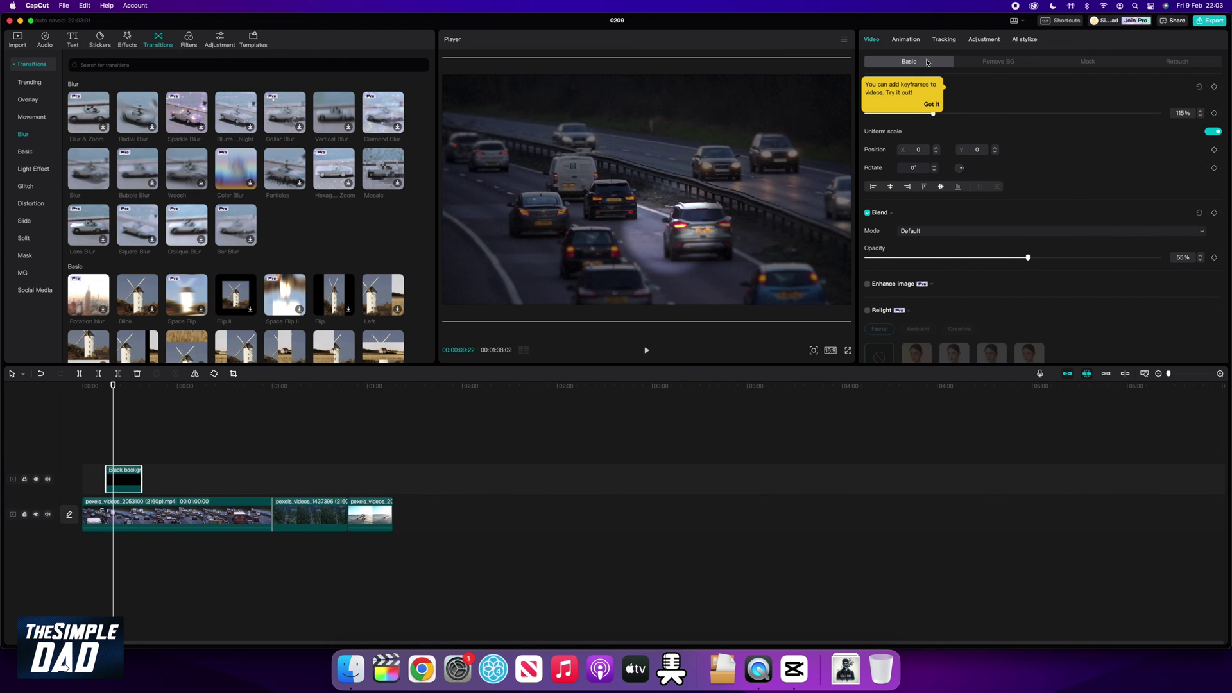
left_click_drag(113, 385, 105, 383)
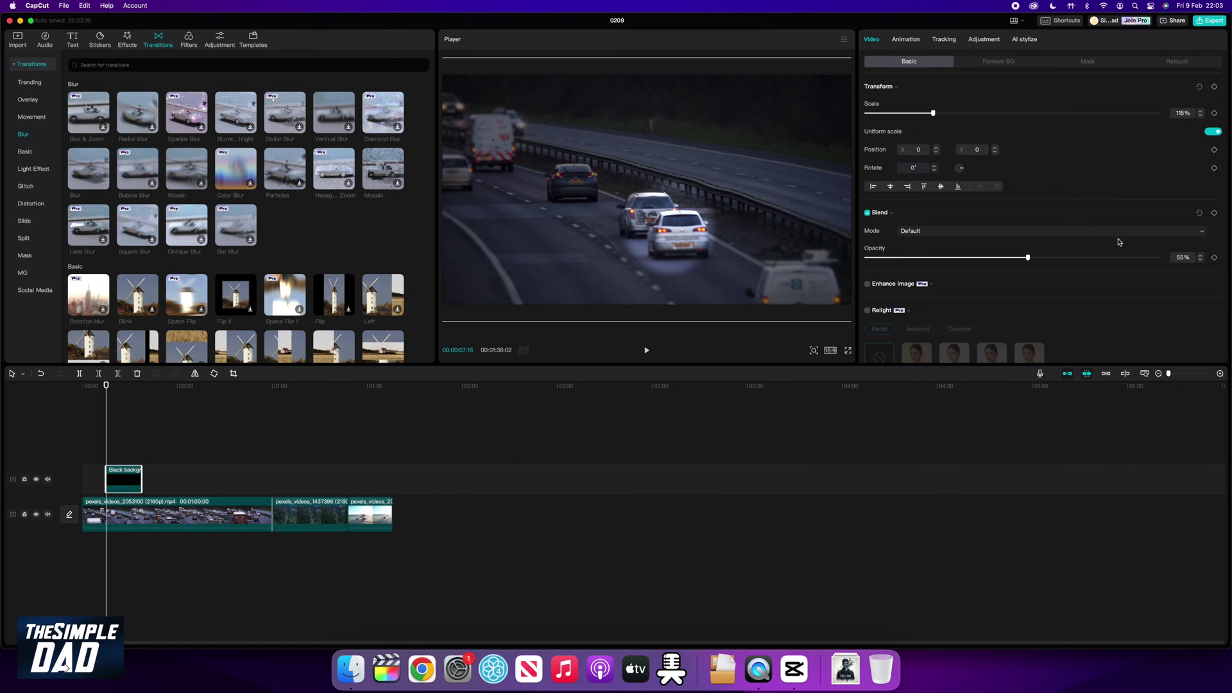
left_click_drag(1028, 261, 852, 252)
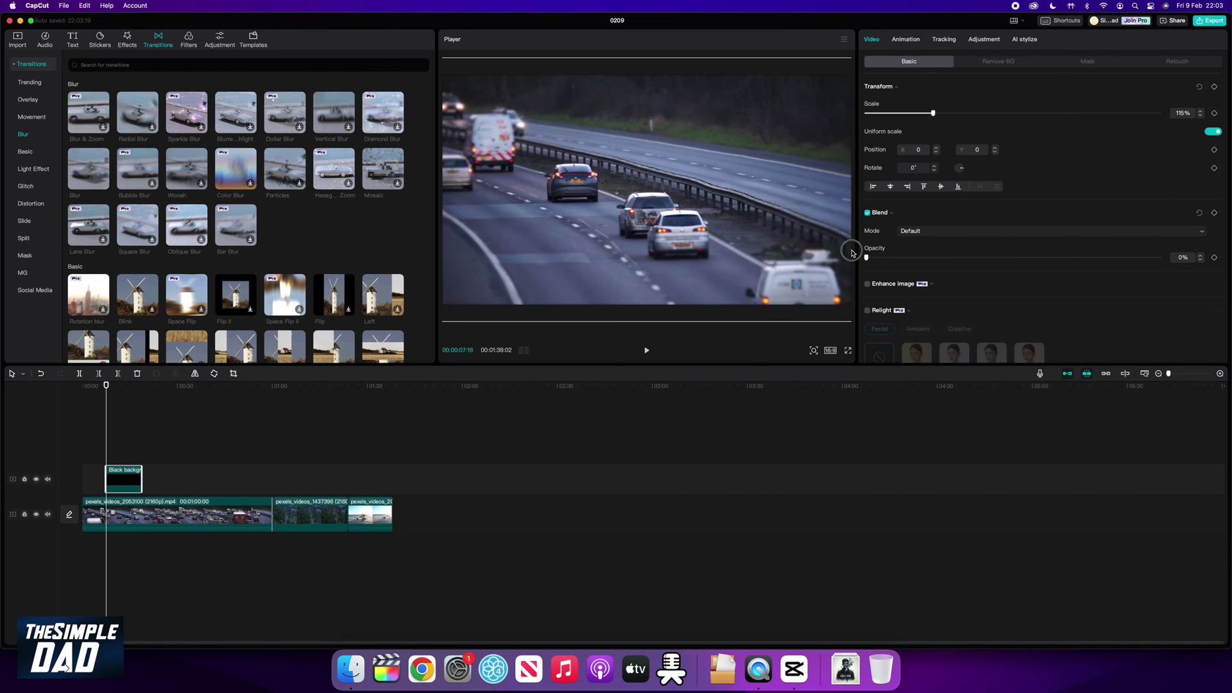
left_click(1214, 258)
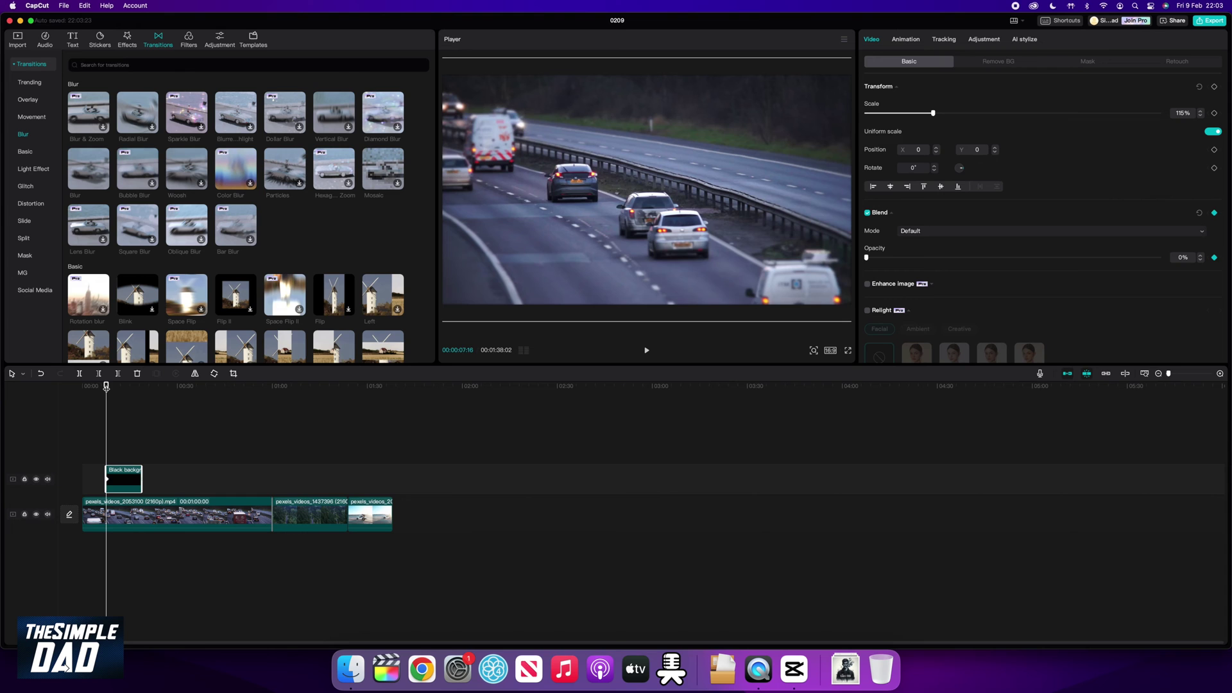
Step: Add 50% opacity keyframes at the end of the fade-in and the start of the fade-out
left_click_drag(107, 383, 112, 386)
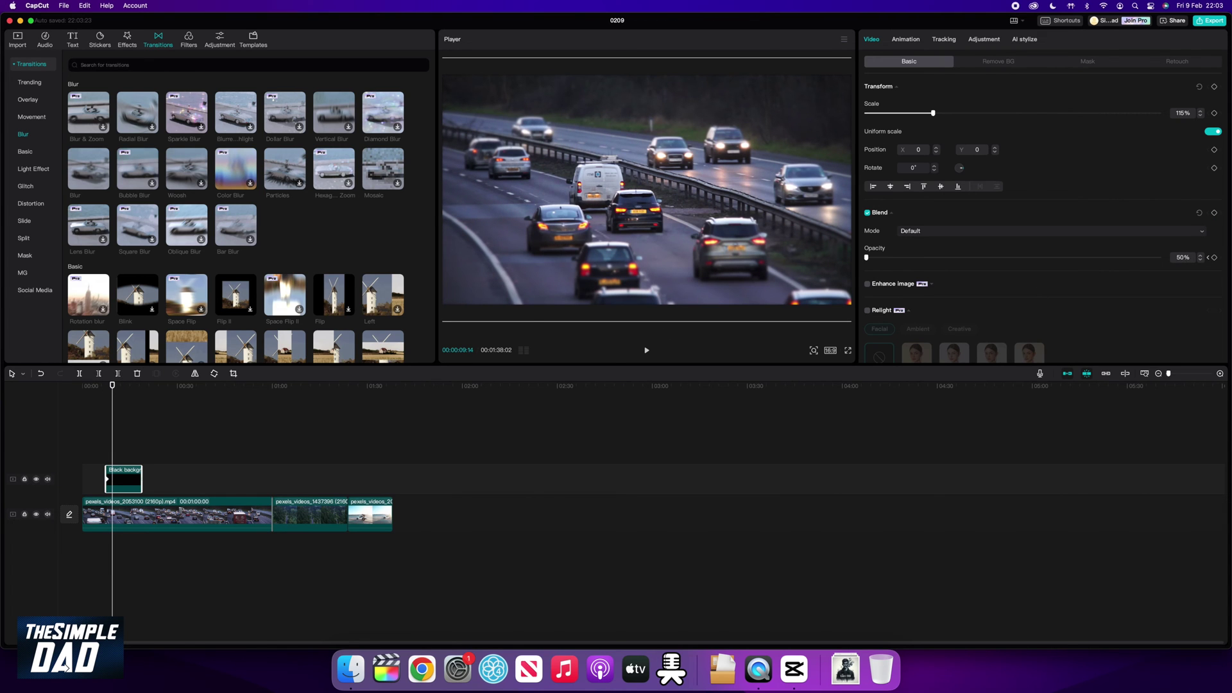
key("Return")
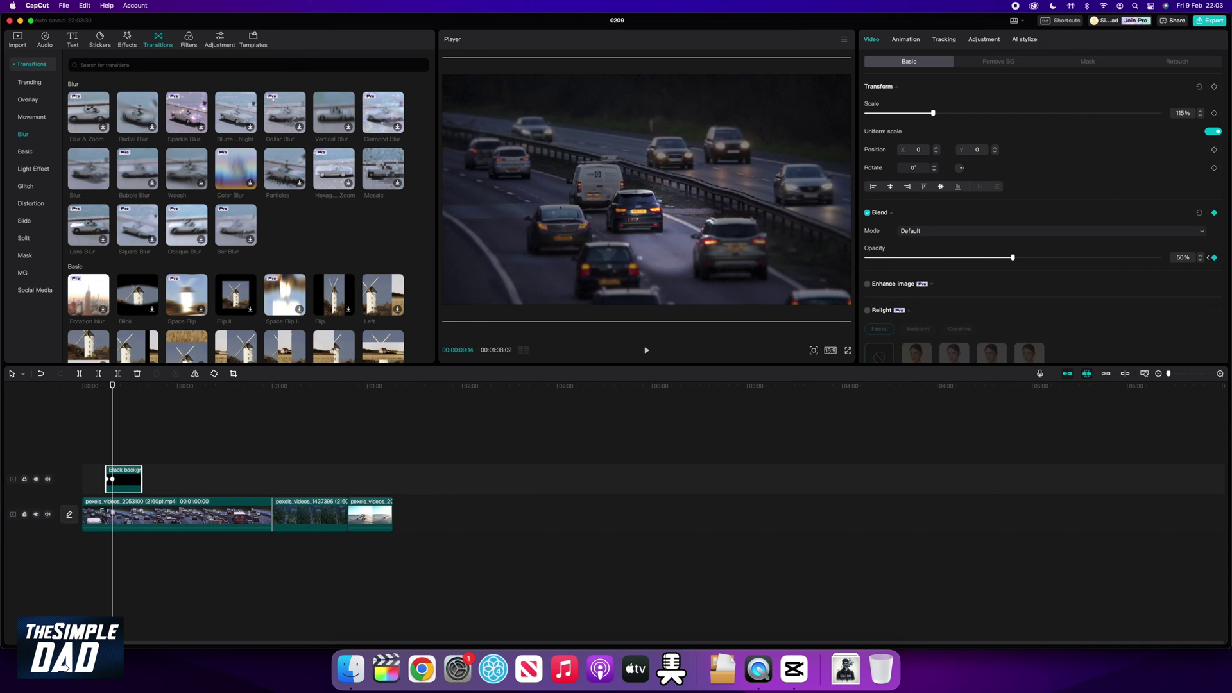
left_click_drag(112, 385, 137, 387)
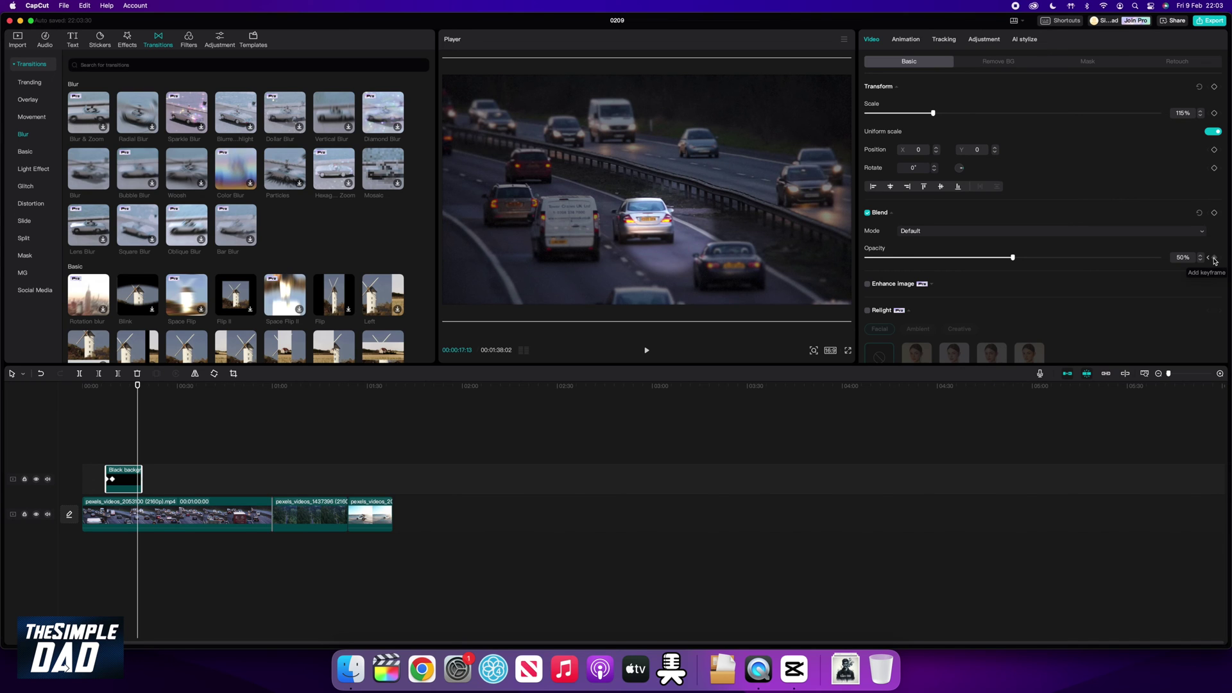
left_click(1214, 257)
Step: Add a final 0% opacity keyframe where the fade-out ends
left_click_drag(137, 386, 142, 386)
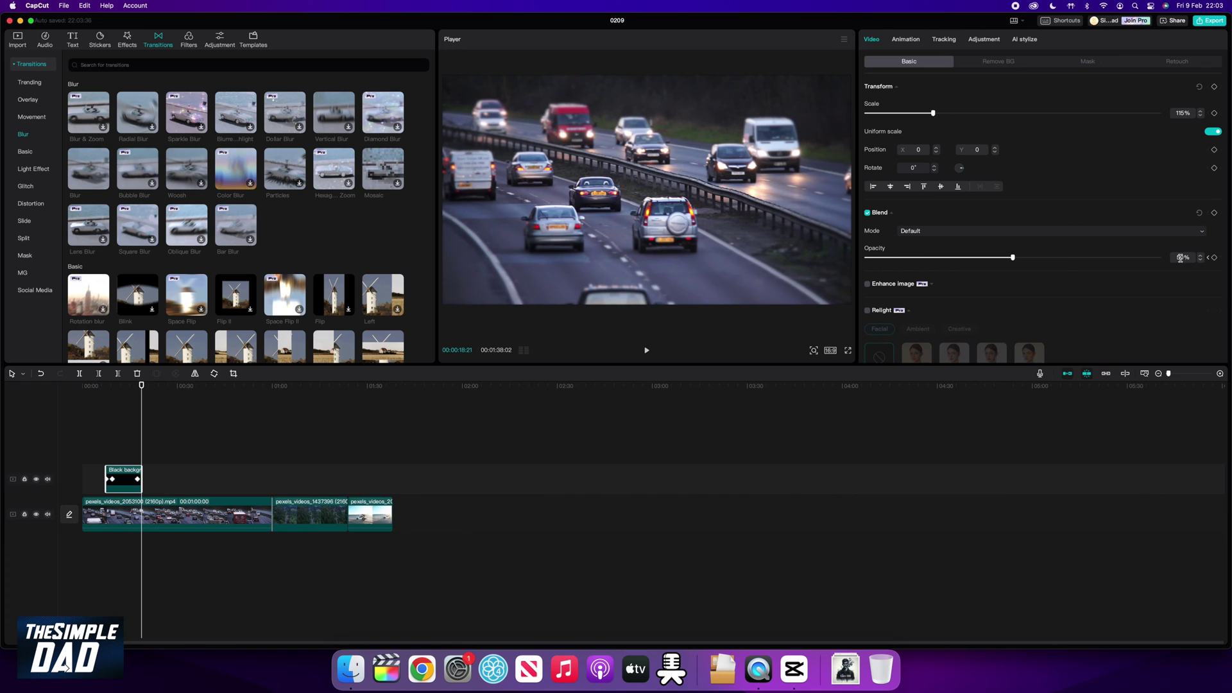
type("100")
key("Return")
left_click_drag(1180, 257, 1137, 257)
key("Return")
left_click(101, 430)
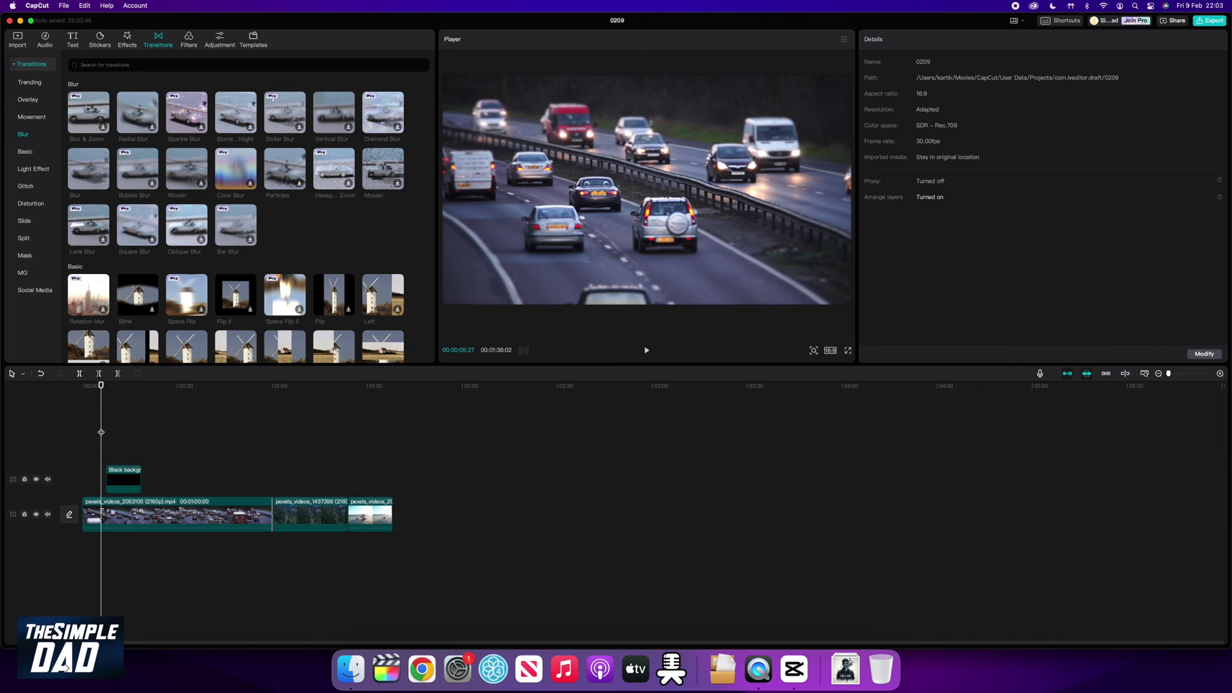
key("space")
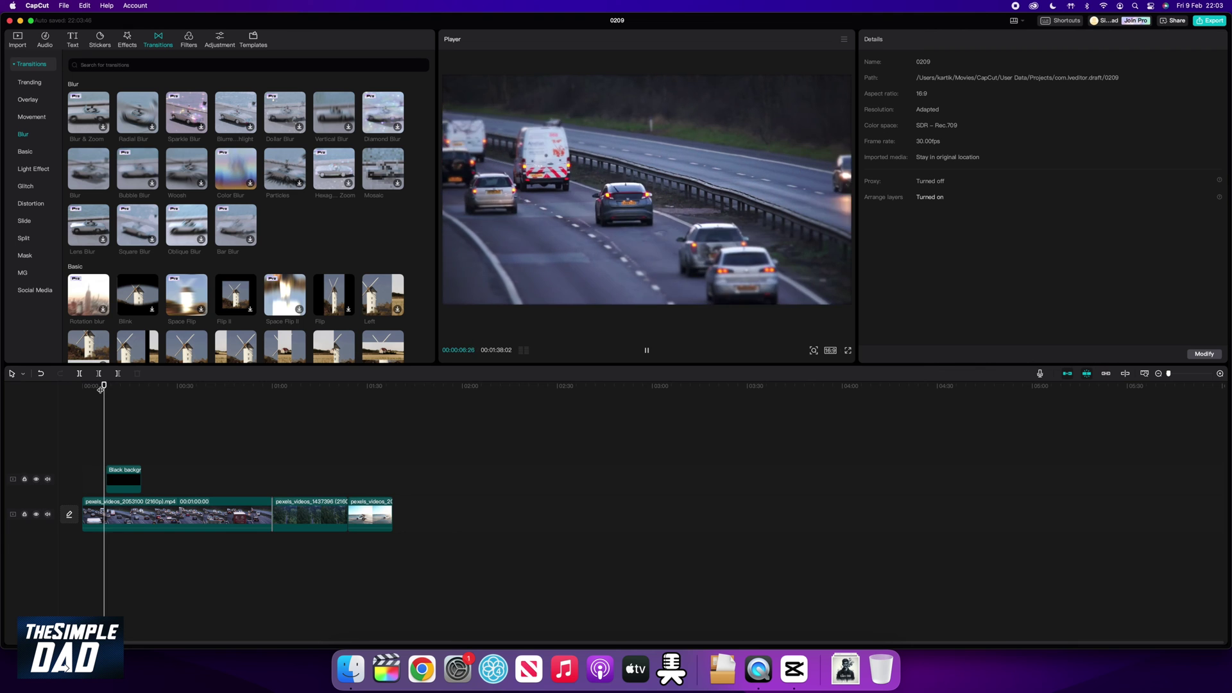